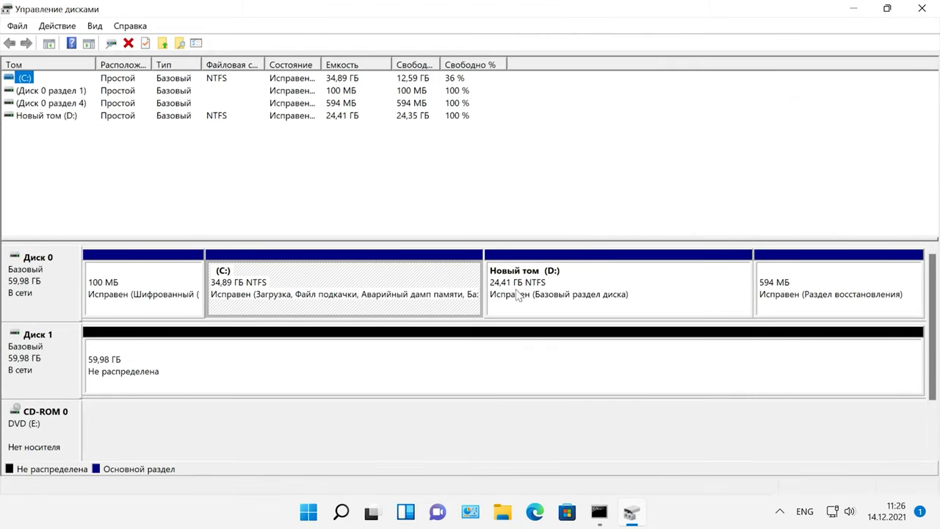
# - Close Disk Management and select partition 5 on disk 0 in DiskPart with "select partition 5"
pyautogui.click(924, 9)
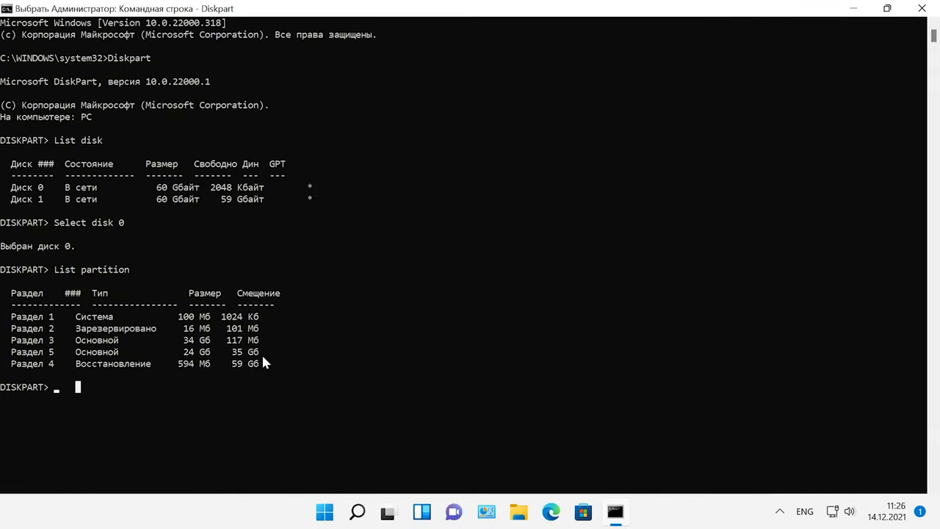
pyautogui.click(55, 388)
pyautogui.moveTo(8, 352); pyautogui.dragTo(211, 359)
pyautogui.click(59, 388)
pyautogui.press('Escape')
pyautogui.write('select partition 5')
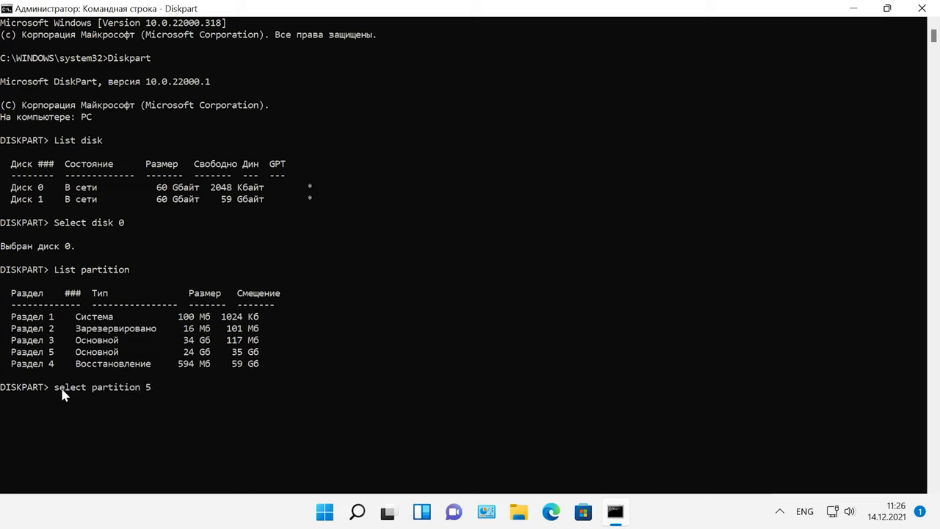
pyautogui.press('Return')
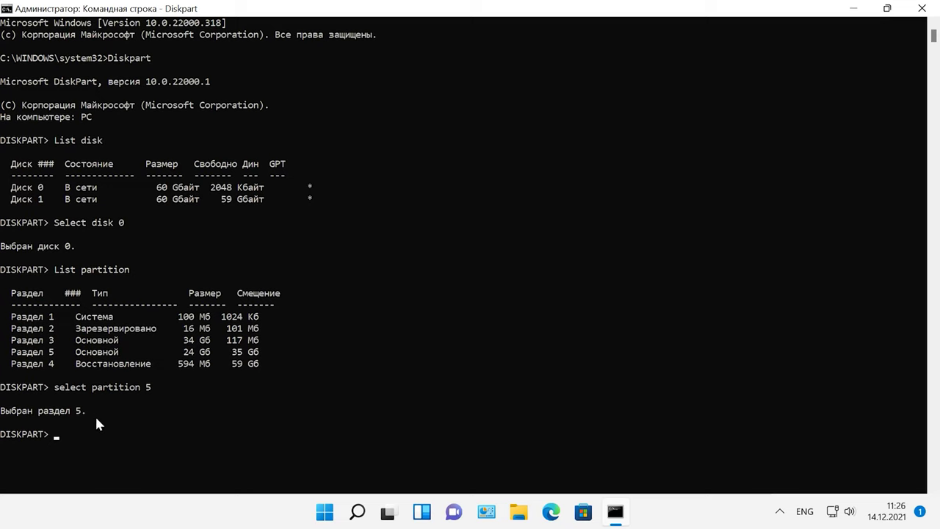
# - Delete the selected partition in DiskPart with the "Delete partition" command and check its output message
pyautogui.write('Delete partition')
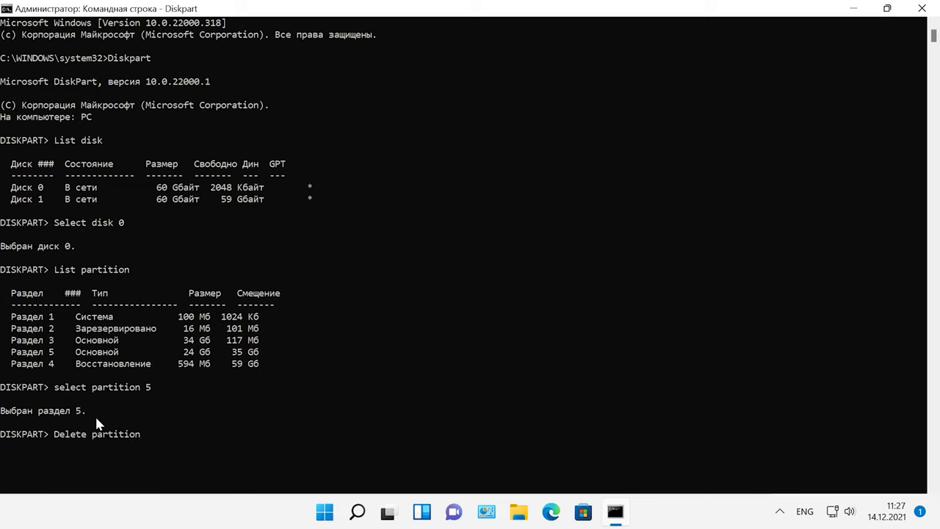
pyautogui.press('Return')
pyautogui.scroll(-1, 162, 341)
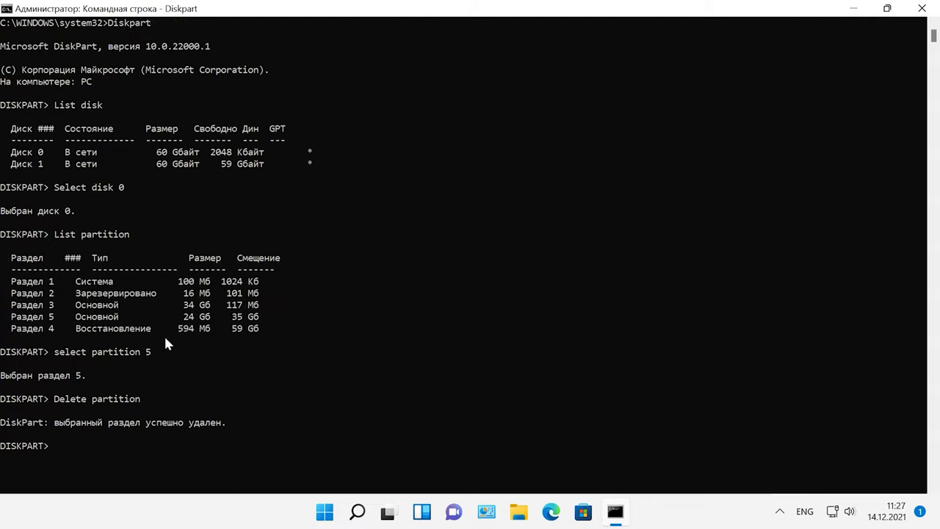
pyautogui.moveTo(50, 423); pyautogui.dragTo(229, 423)
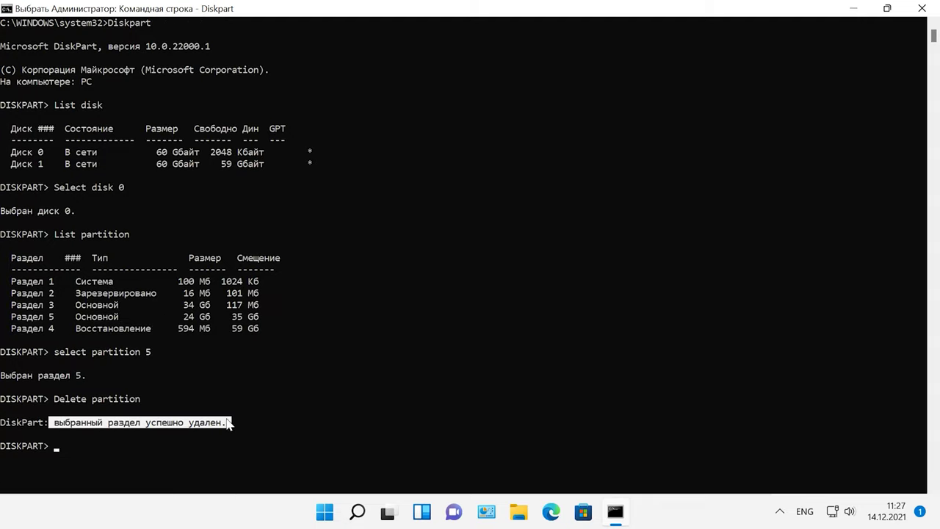
# - Open Disk Management in a maximized window to examine the partition layout of disk 0
pyautogui.rightClick(324, 518)
pyautogui.click(300, 248)
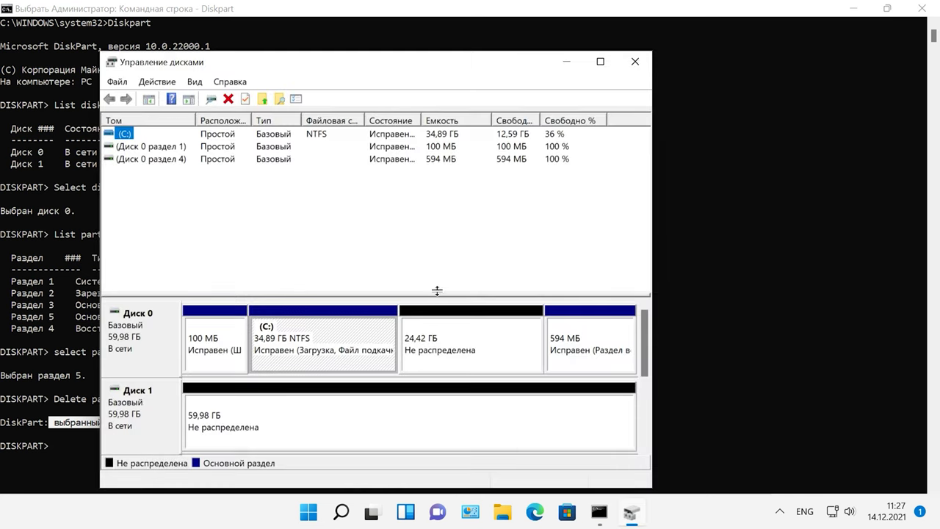
pyautogui.click(600, 63)
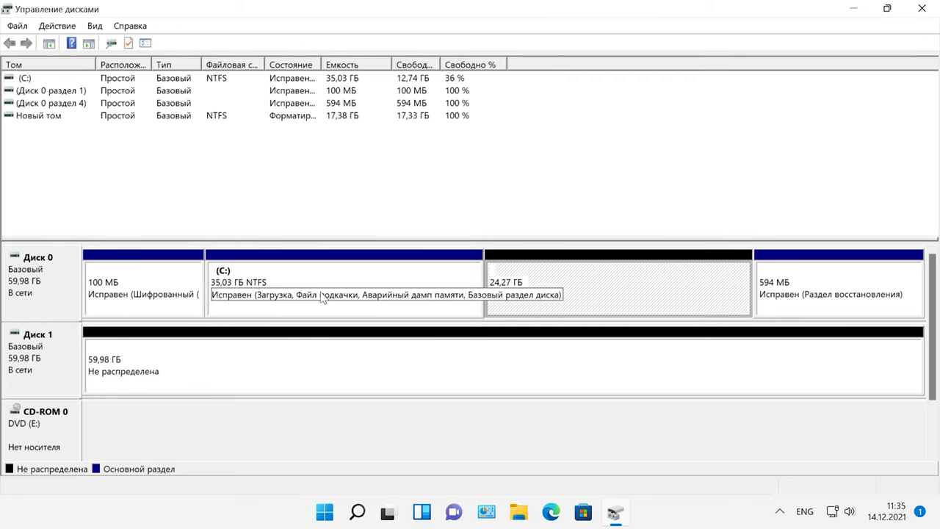
# - Extend the C: volume by 7000 MB using the unallocated space on disk 0
pyautogui.rightClick(327, 281)
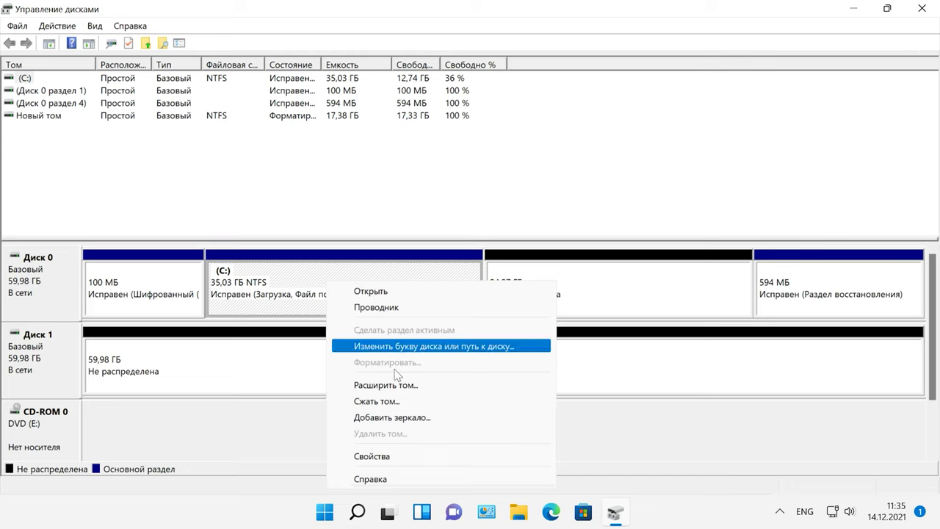
pyautogui.click(394, 384)
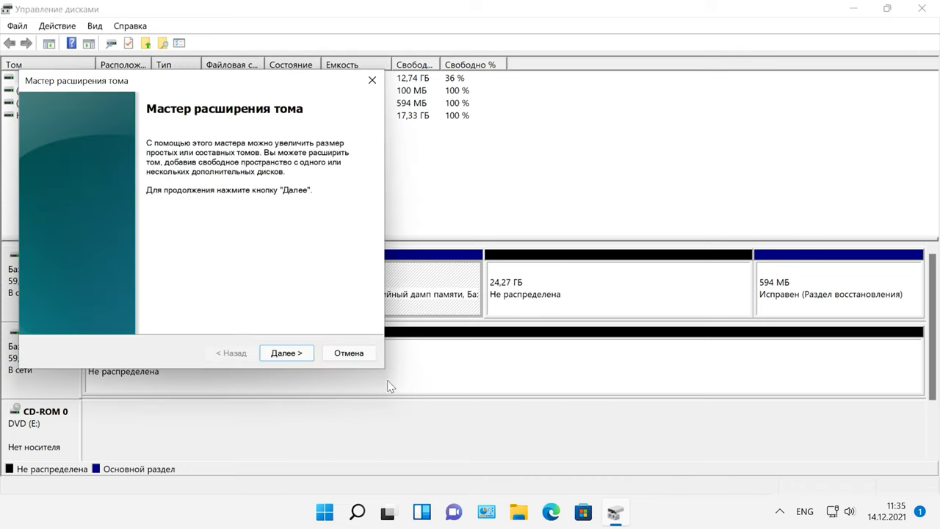
pyautogui.click(286, 353)
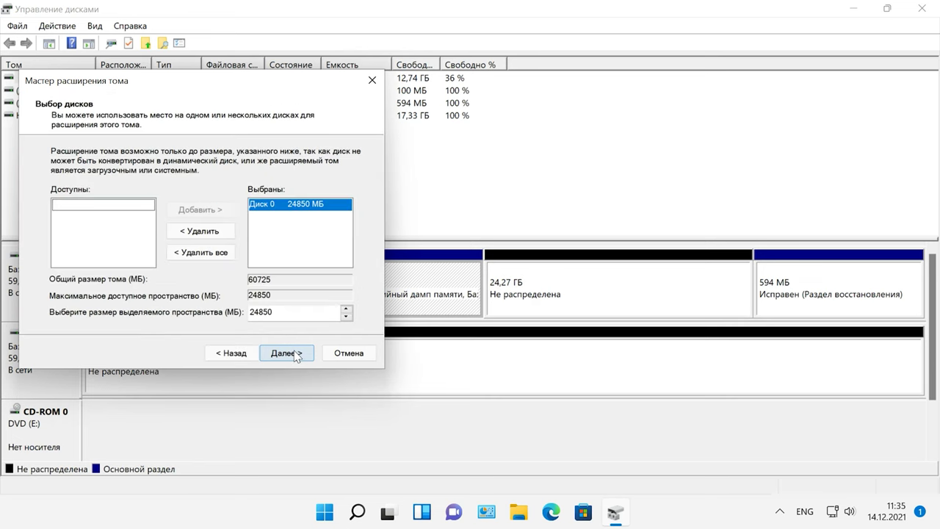
pyautogui.doubleClick(288, 316)
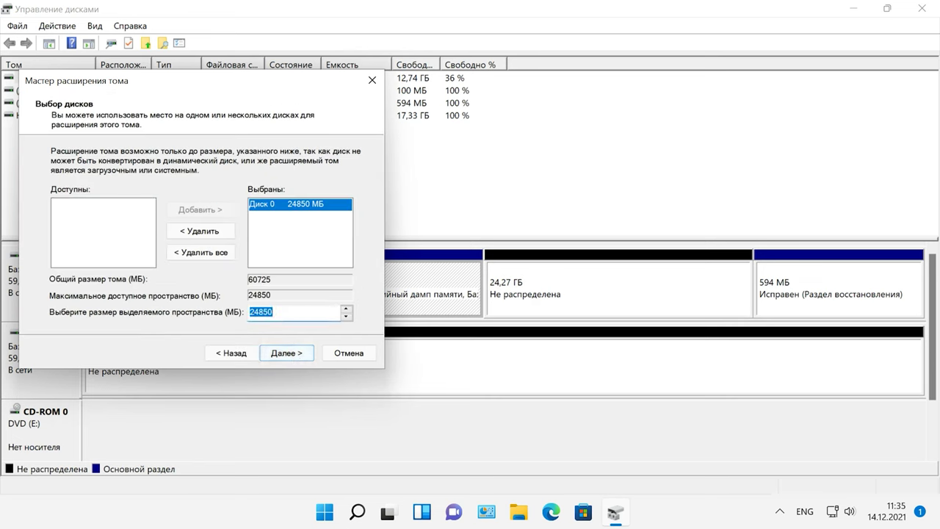
pyautogui.write('7000')
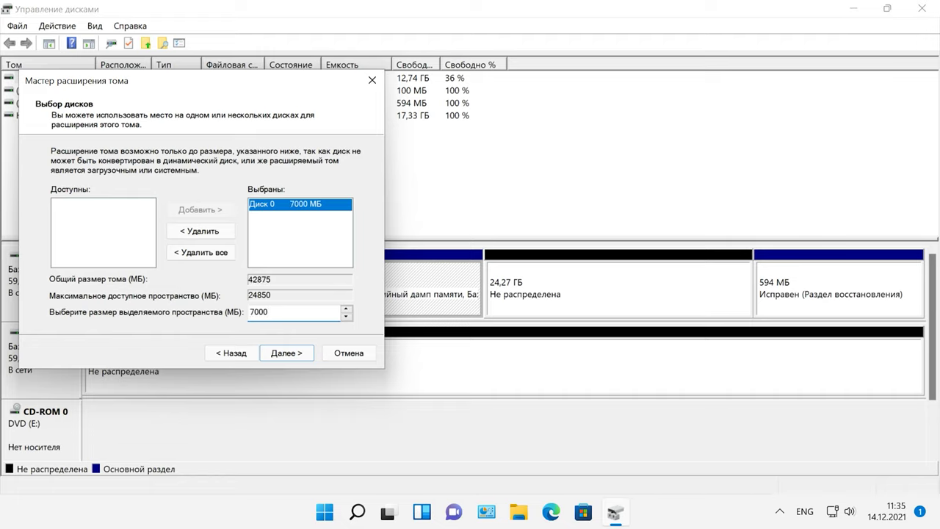
pyautogui.click(298, 356)
pyautogui.click(287, 353)
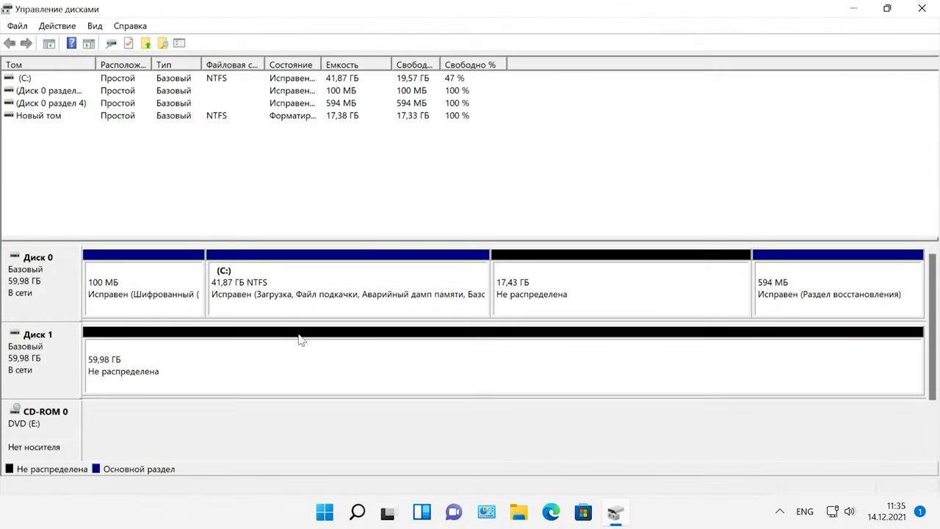
# - Set up a new simple volume of 17850 MB in the unallocated space on disk 0, with drive letter D
pyautogui.click(535, 297)
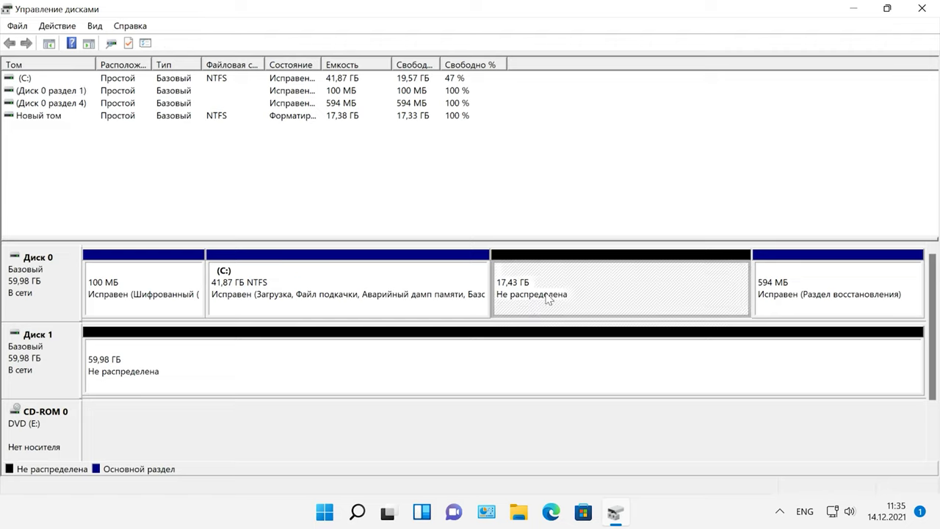
pyautogui.rightClick(552, 294)
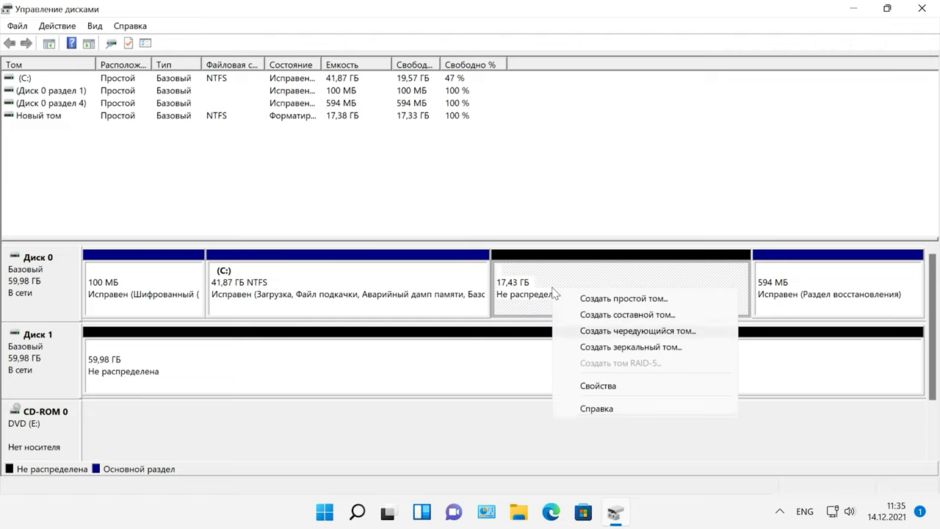
pyautogui.click(608, 300)
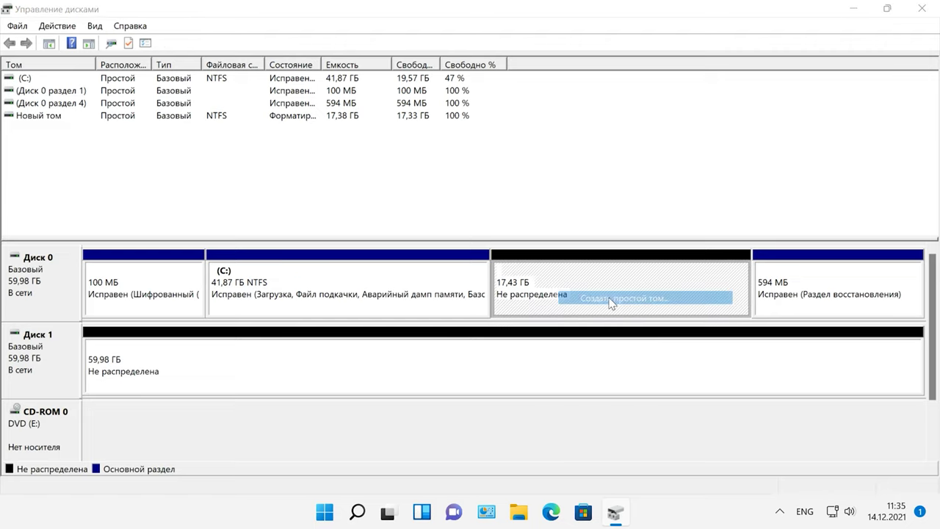
pyautogui.click(293, 341)
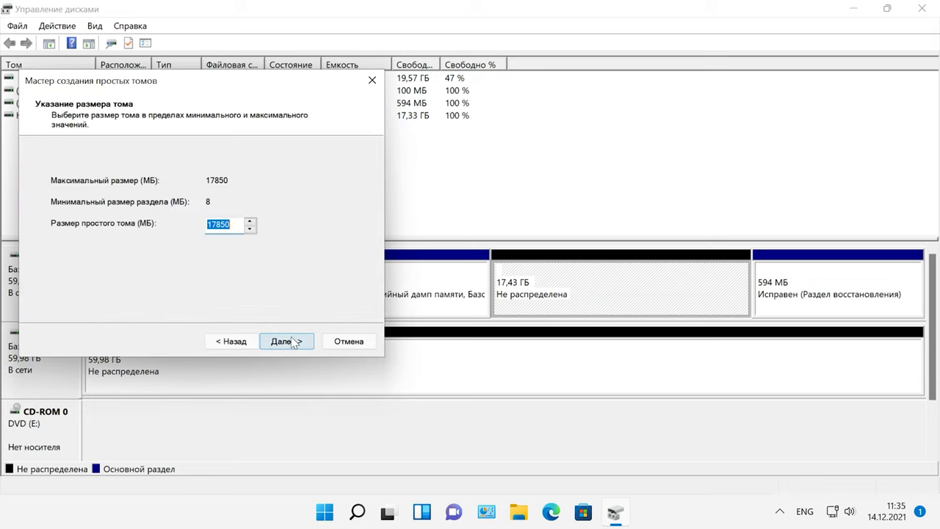
pyautogui.click(291, 343)
pyautogui.click(258, 185)
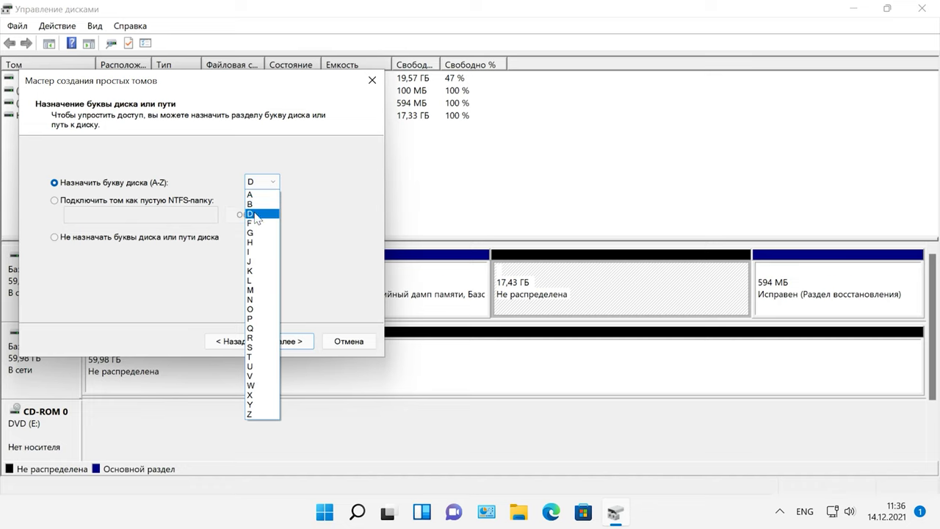
pyautogui.click(257, 214)
pyautogui.click(295, 343)
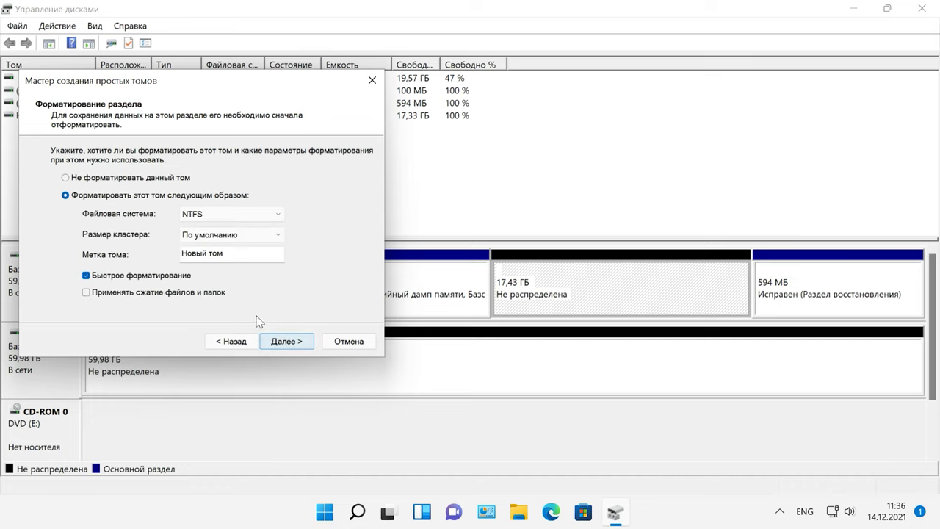
# - Choose NTFS with the default cluster size, label "Новый том" and quick formatting for the new volume, and finish creating it
pyautogui.click(276, 218)
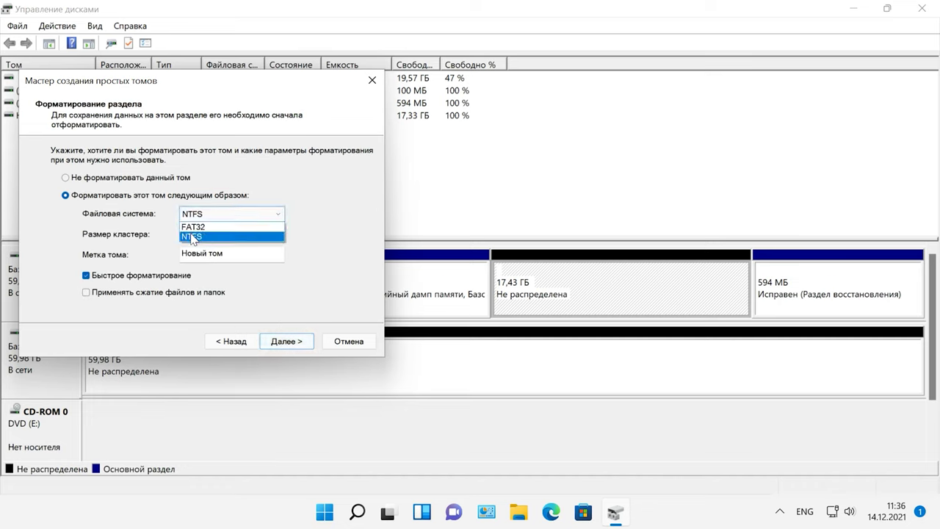
pyautogui.click(254, 237)
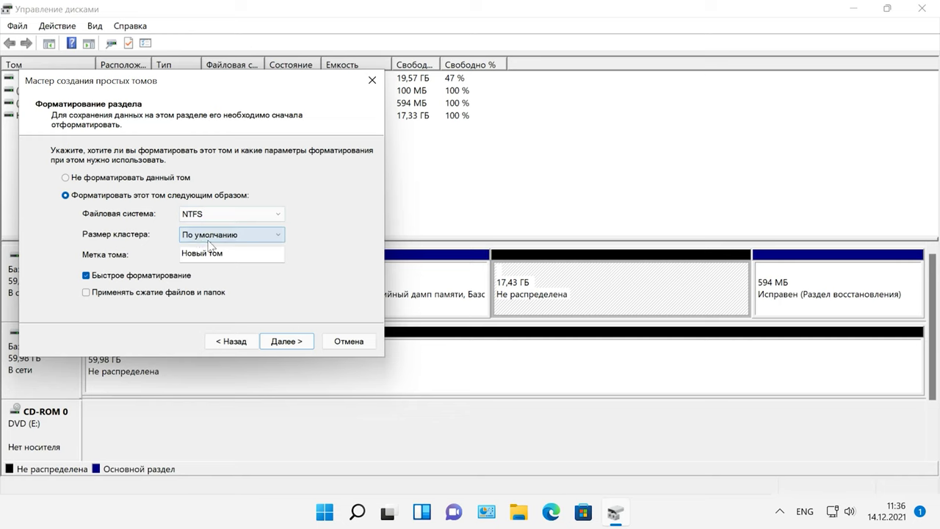
pyautogui.click(293, 343)
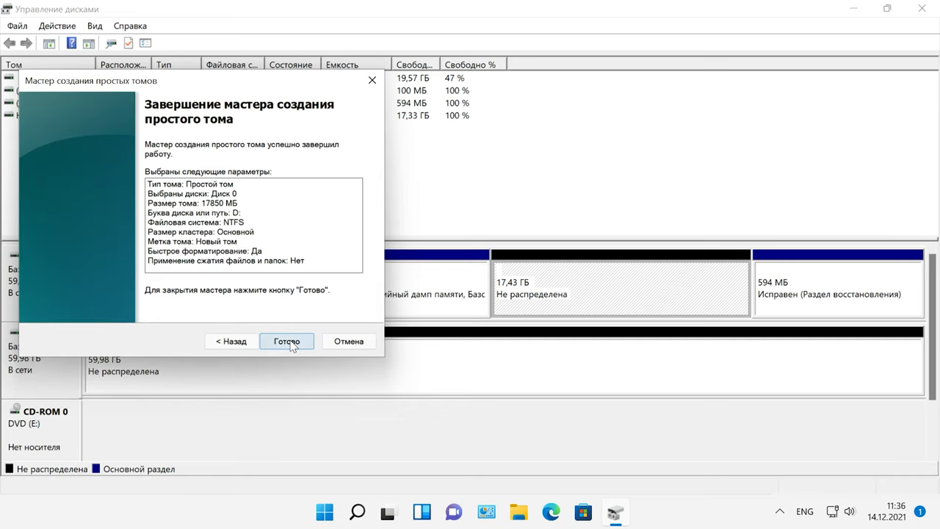
pyautogui.click(291, 343)
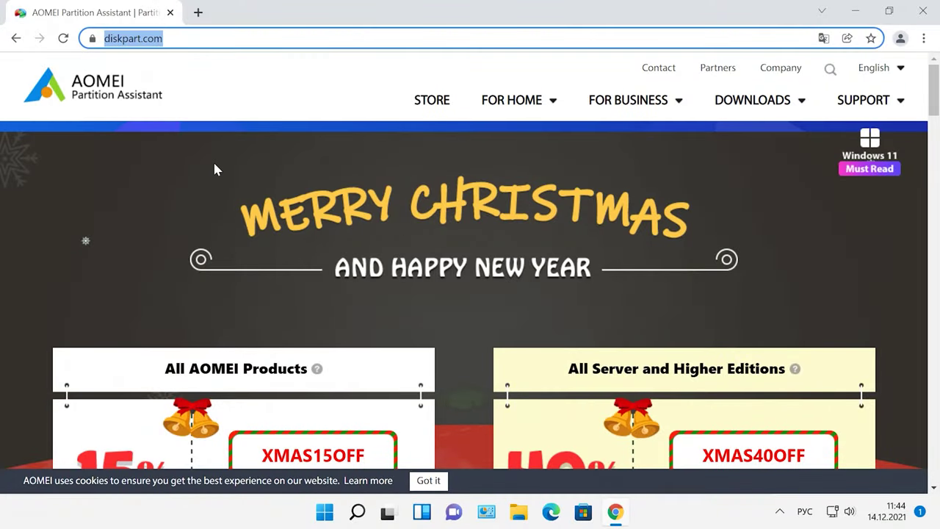
# - Look through the product editions on the AOMEI Partition Assistant website, diskpart.com, and return to the start of the page
pyautogui.scroll(-10, 220, 119)
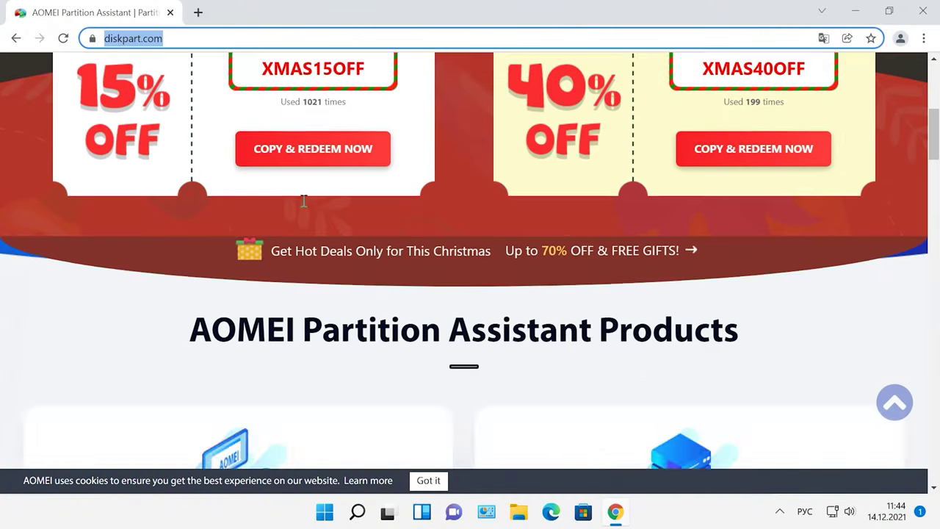
pyautogui.scroll(-3, 305, 204)
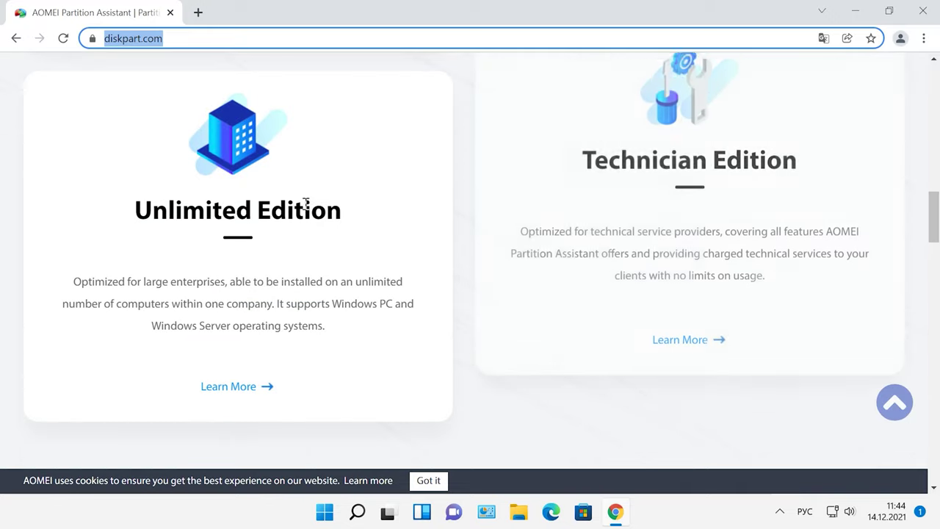
pyautogui.scroll(3, 305, 206)
pyautogui.scroll(10, 305, 209)
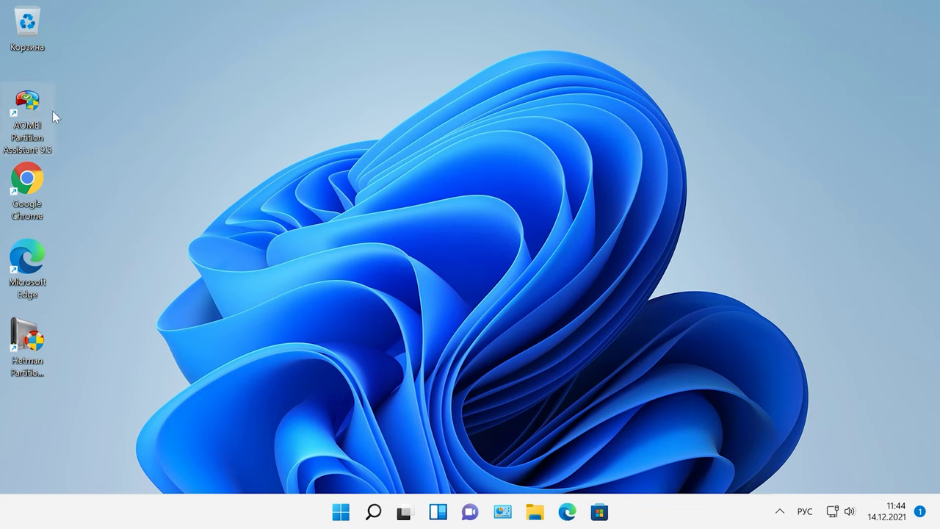
# - Launch AOMEI Partition Assistant and shrink the D: partition from its end to about 9.21 GB
pyautogui.doubleClick(50, 112)
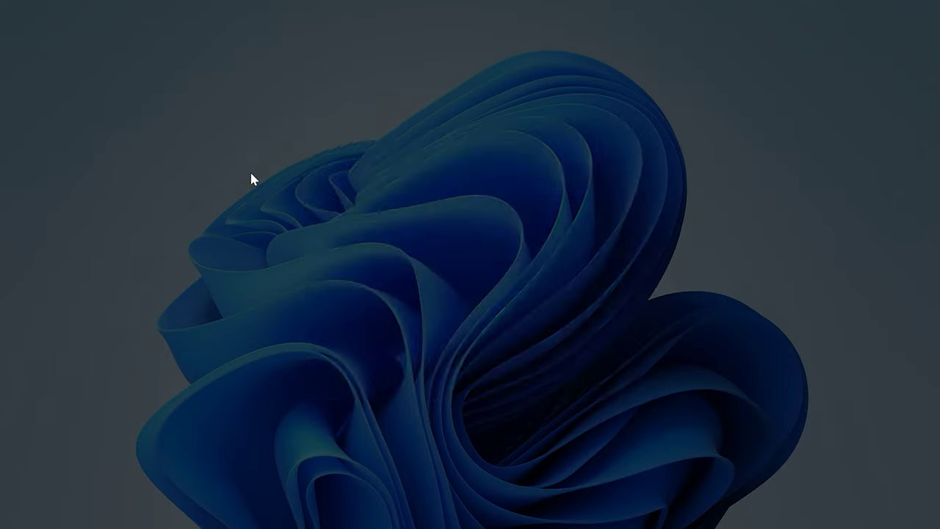
pyautogui.click(395, 375)
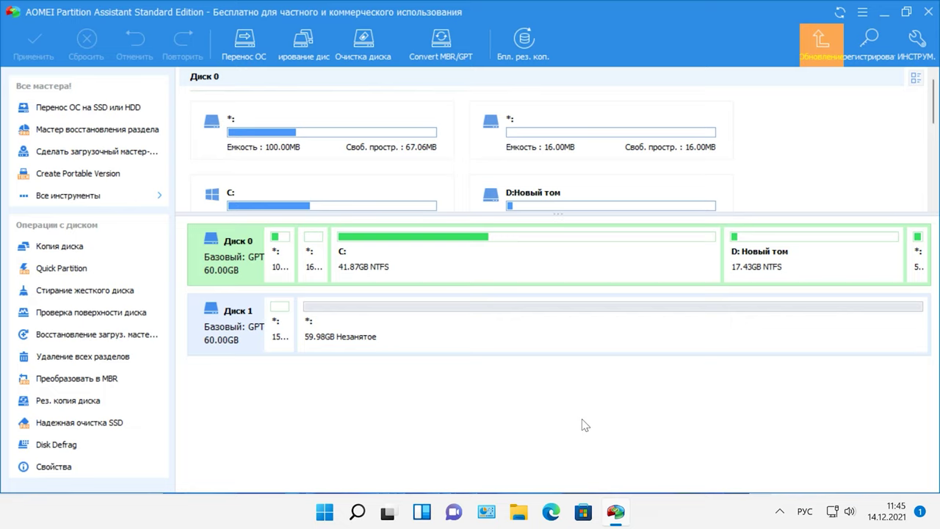
pyautogui.rightClick(764, 266)
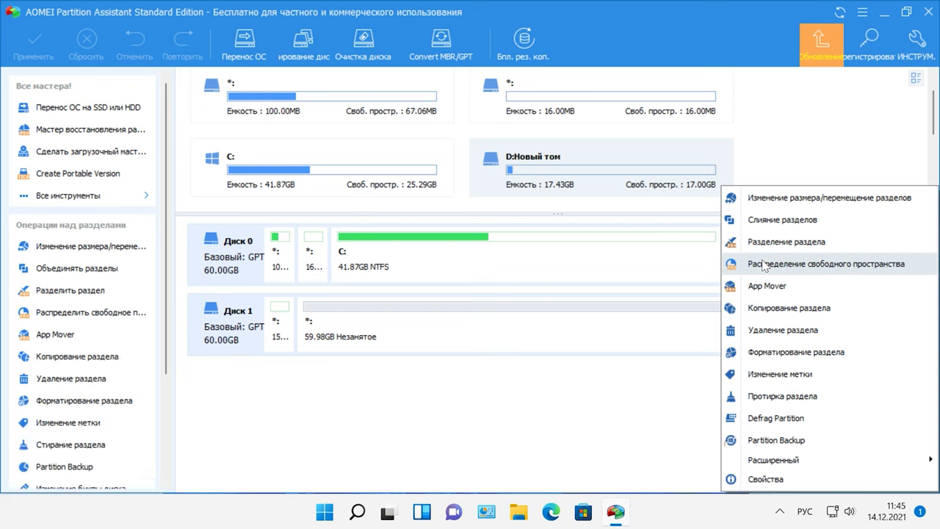
pyautogui.click(795, 200)
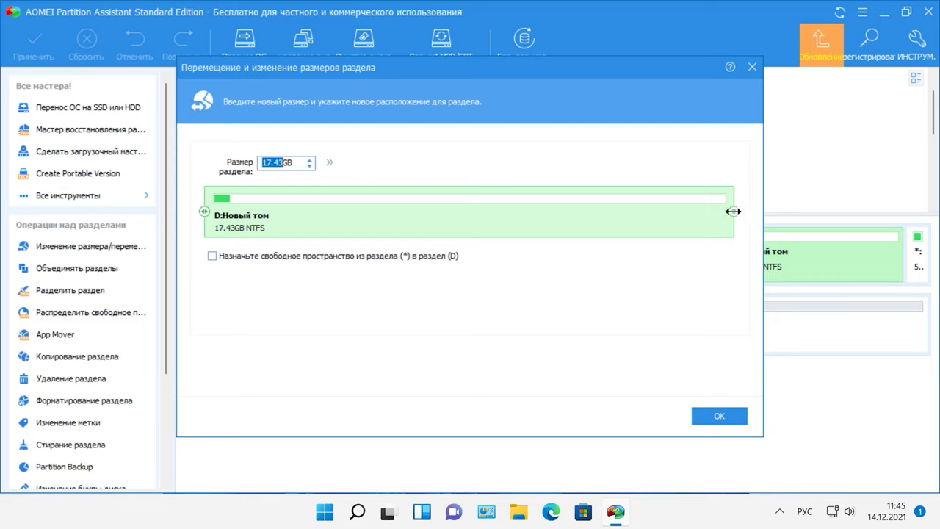
pyautogui.moveTo(733, 211); pyautogui.dragTo(496, 212)
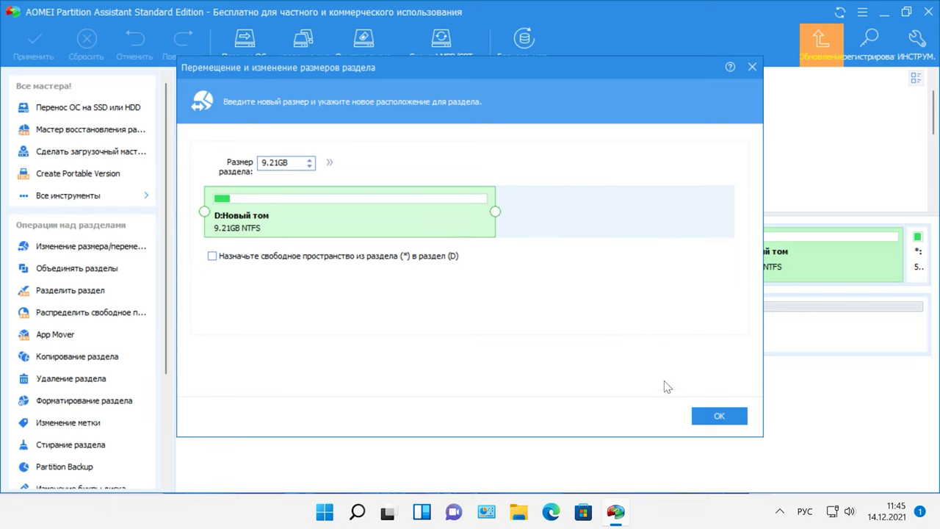
pyautogui.click(718, 416)
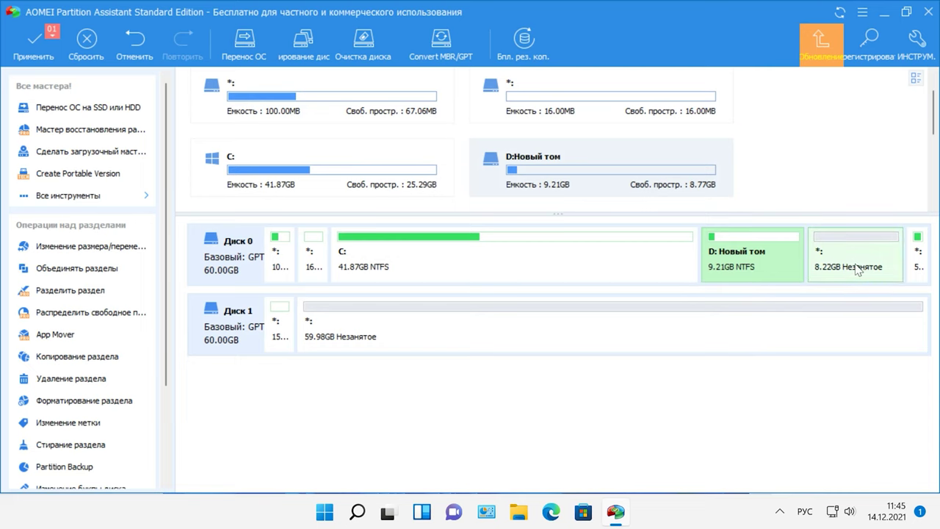
# - Merge the 8.22 GB unallocated space on disk 0 into the C: partition
pyautogui.rightClick(857, 269)
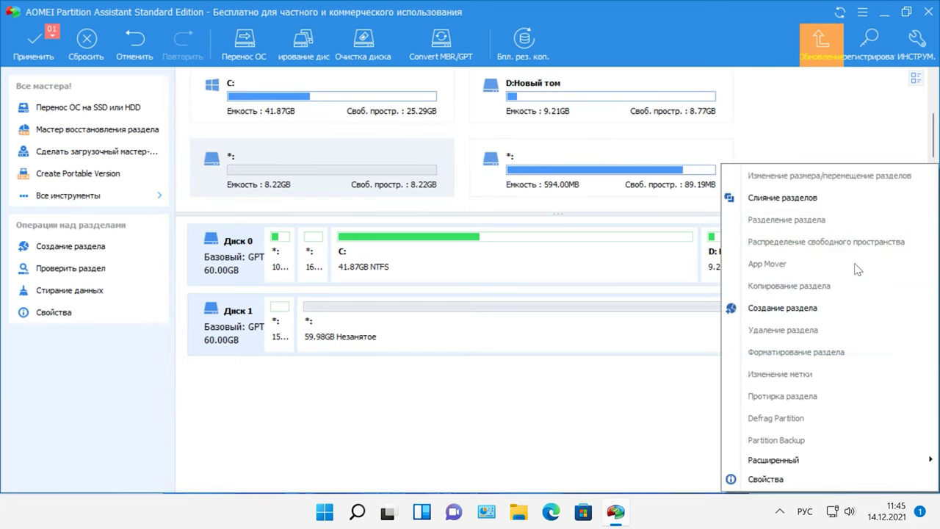
pyautogui.click(803, 205)
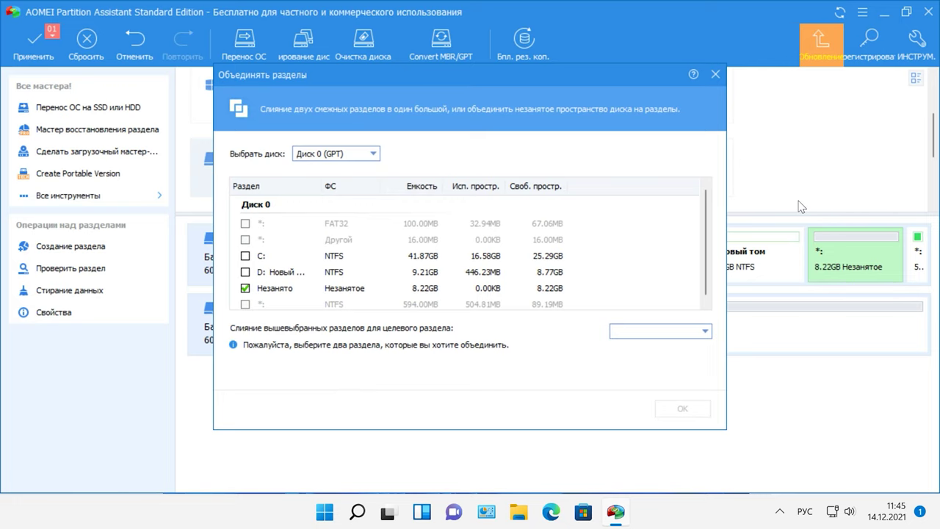
pyautogui.click(245, 255)
pyautogui.click(677, 410)
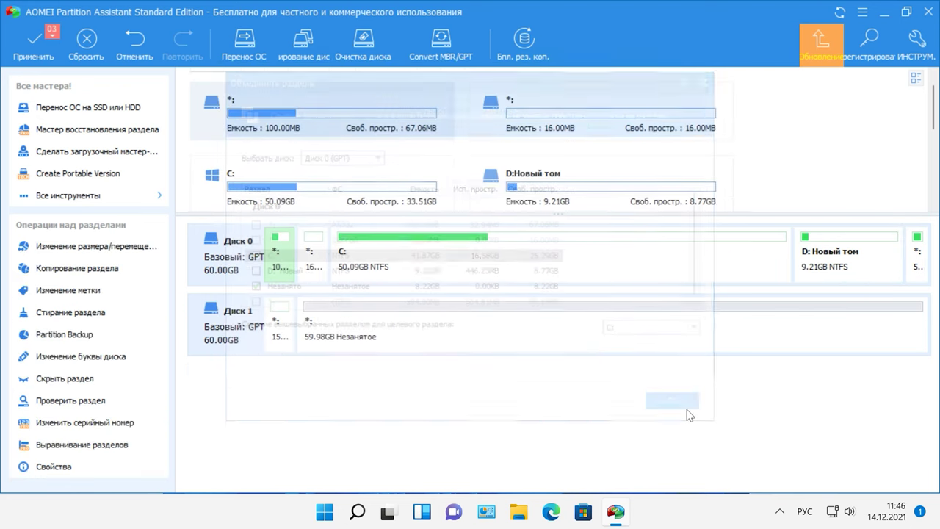
# - Apply the pending partition operations with the pre-execution partition check on, restarting into Windows PE mode to execute them
pyautogui.click(30, 52)
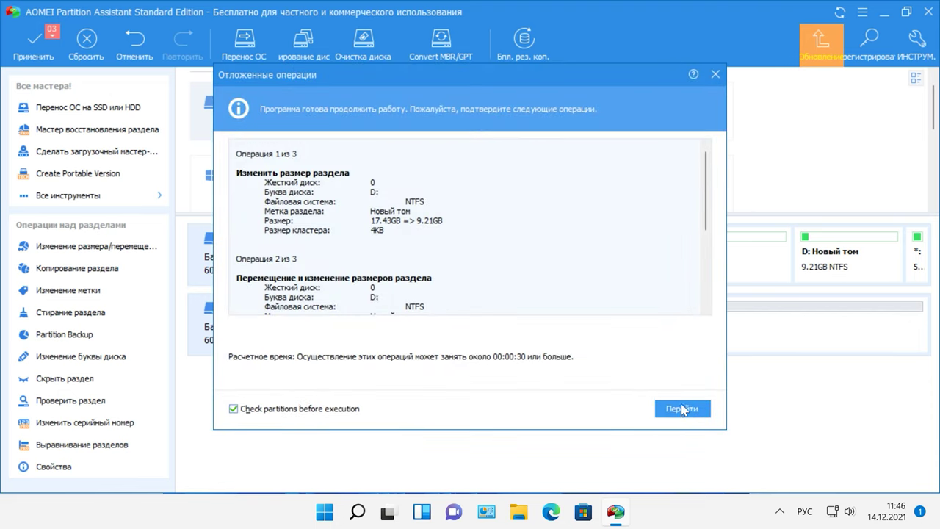
pyautogui.click(681, 410)
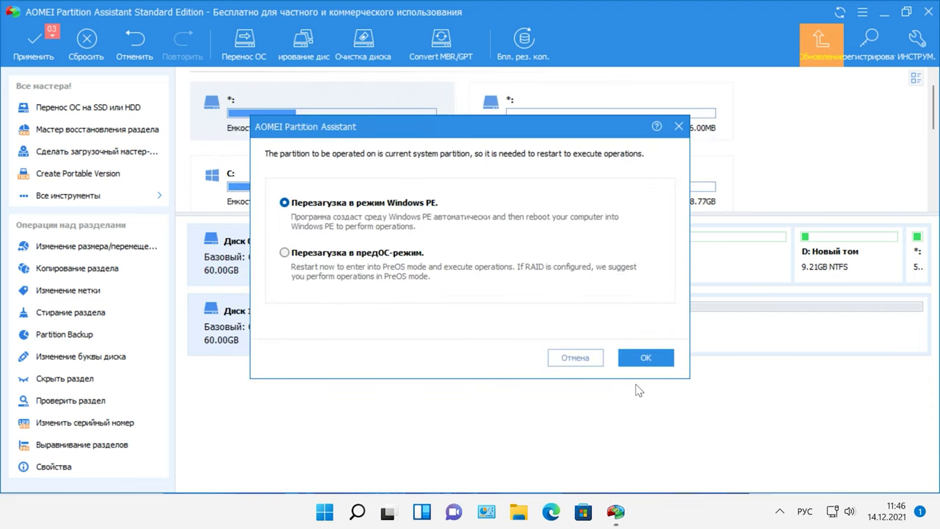
pyautogui.click(646, 358)
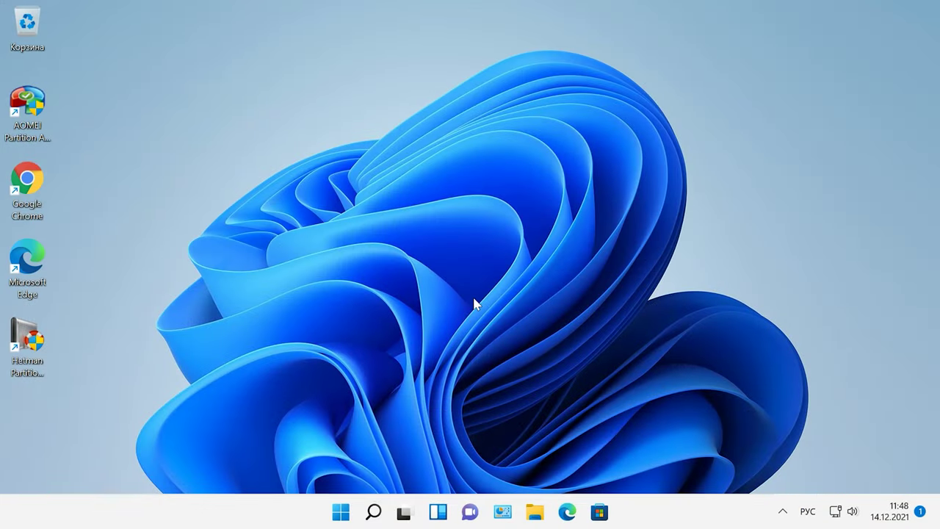
# - Open Windows Disk Management in a maximized window to check the partition layout of disk 0
pyautogui.rightClick(347, 515)
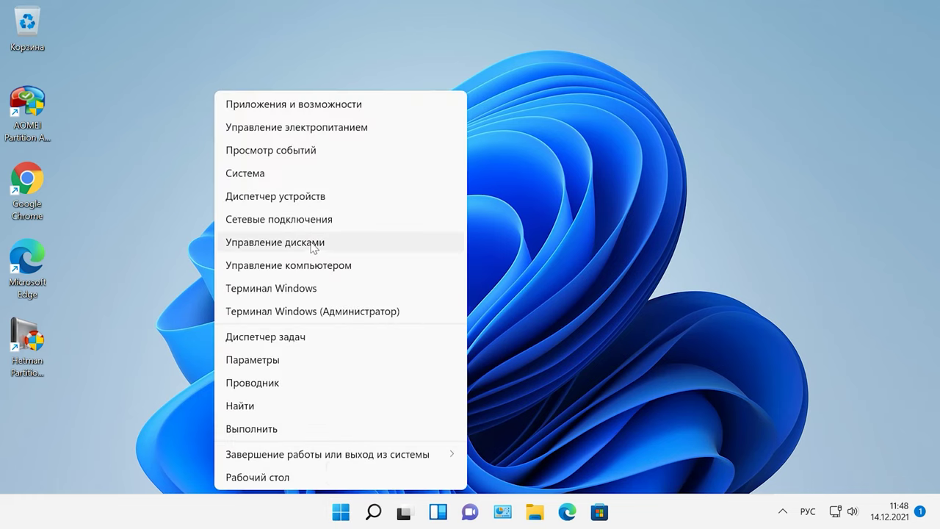
pyautogui.click(307, 250)
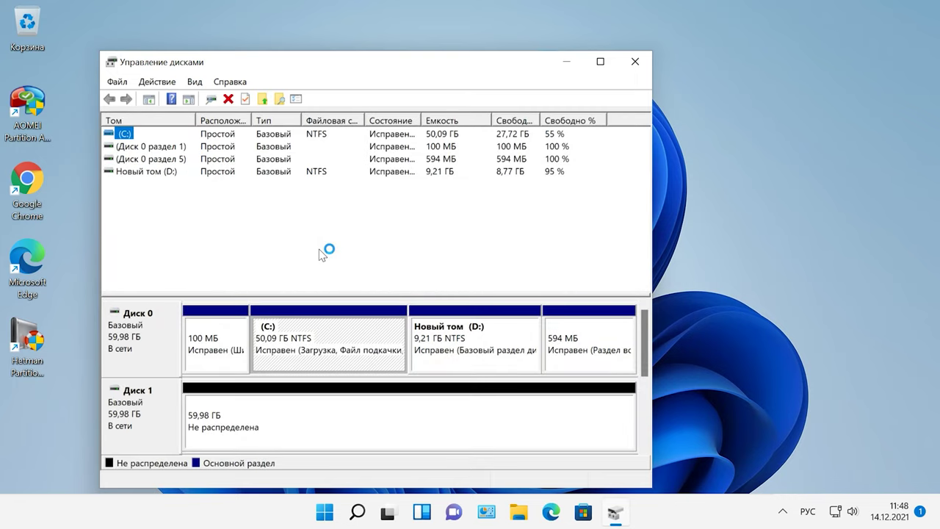
pyautogui.click(601, 63)
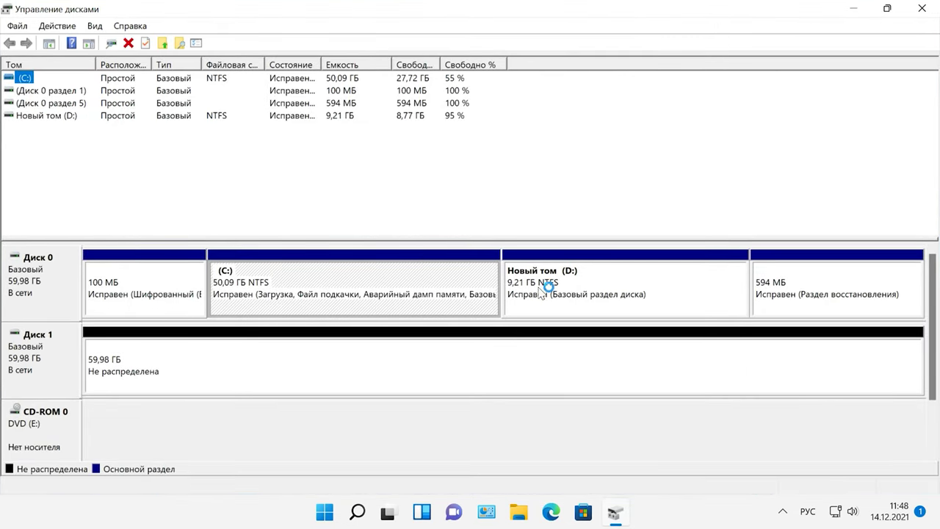
# - Switch to File Explorer, show the drives under This PC and open the D: volume to check its files
pyautogui.click(517, 518)
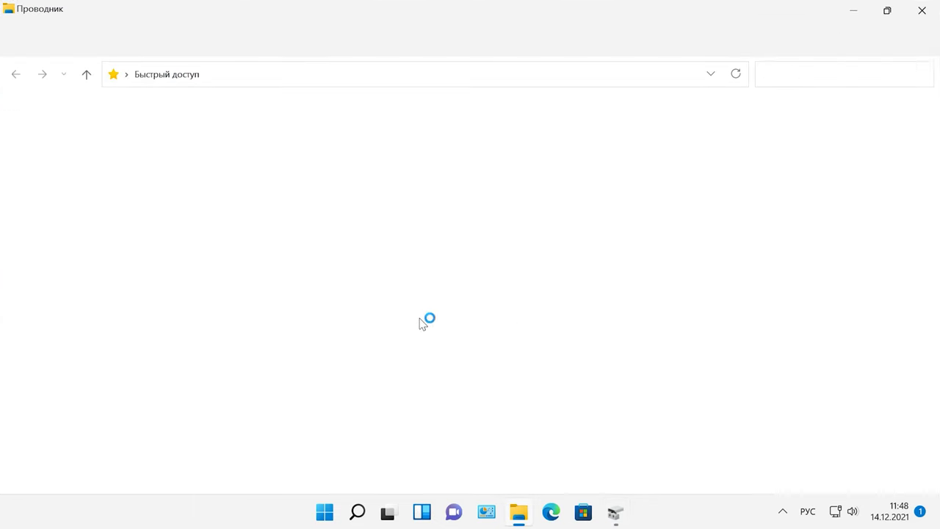
pyautogui.click(65, 316)
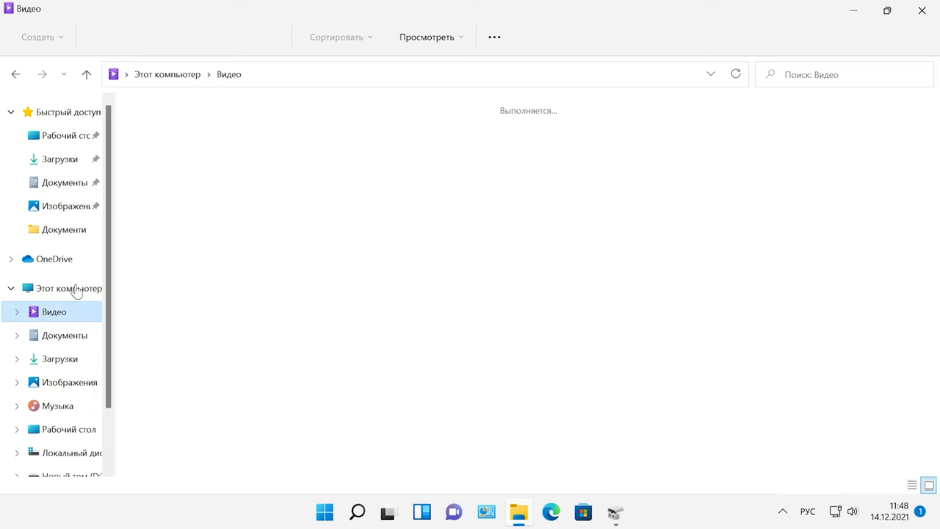
pyautogui.click(77, 290)
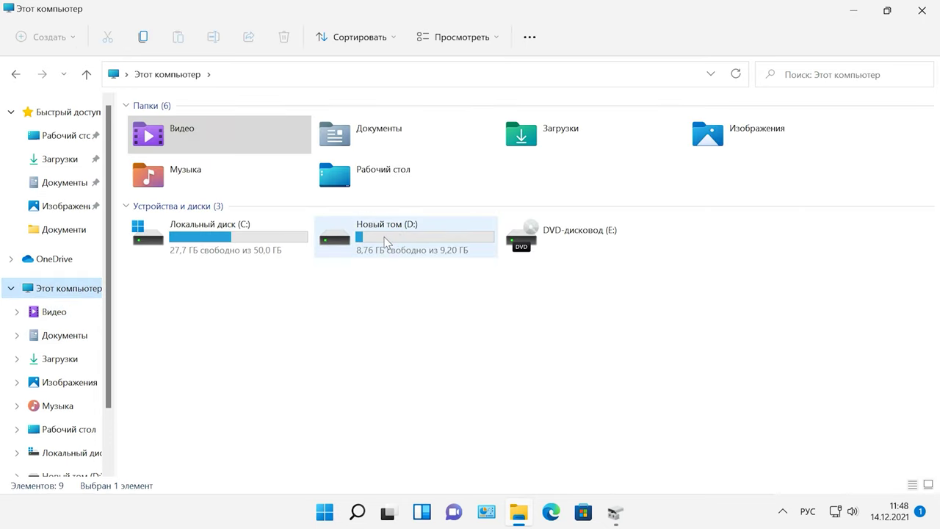
pyautogui.doubleClick(387, 242)
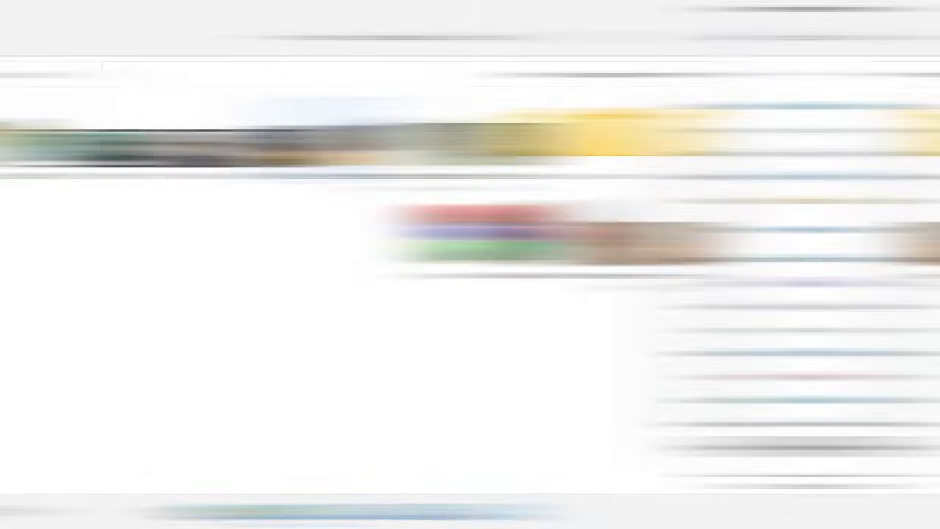